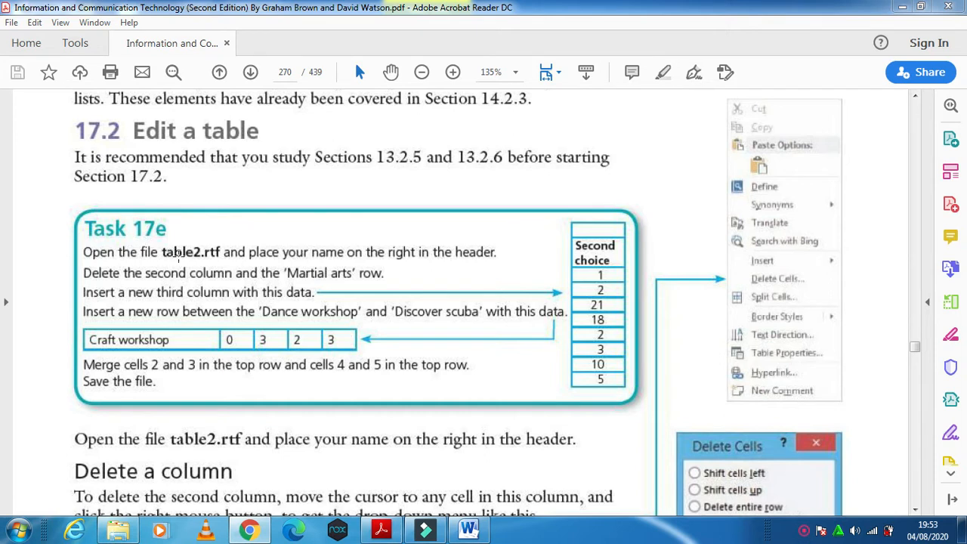
Step: Open the table2 rich text file from the Chapter17 source files folder in Word
click(117, 529)
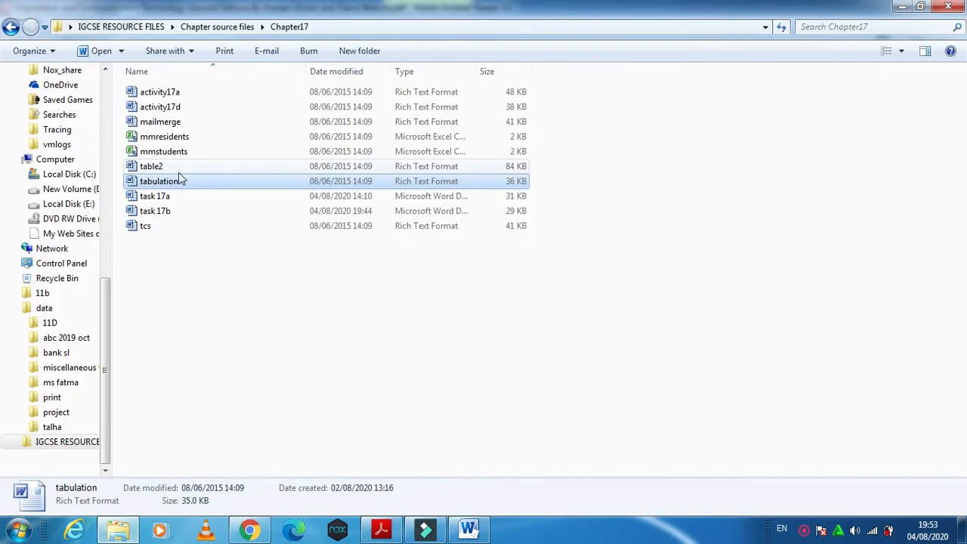
click(175, 167)
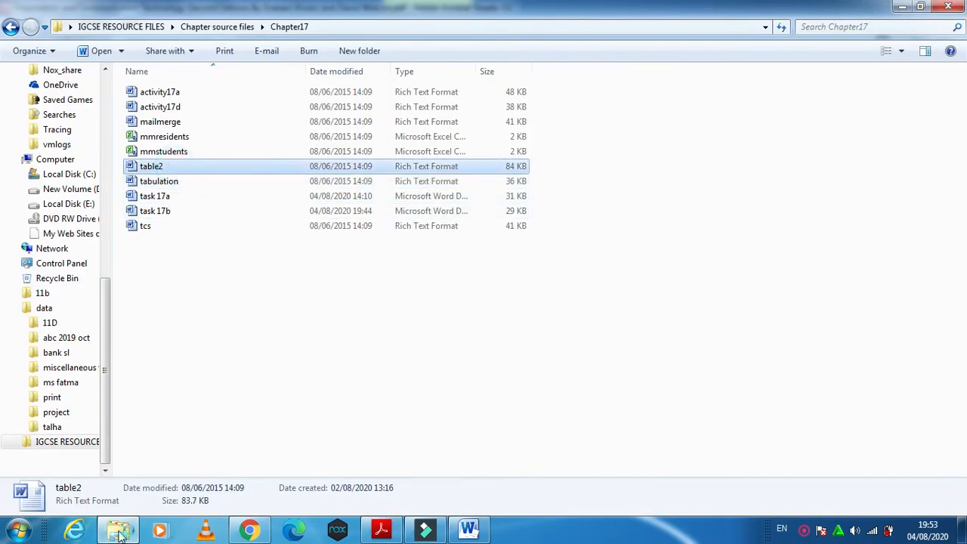
click(119, 531)
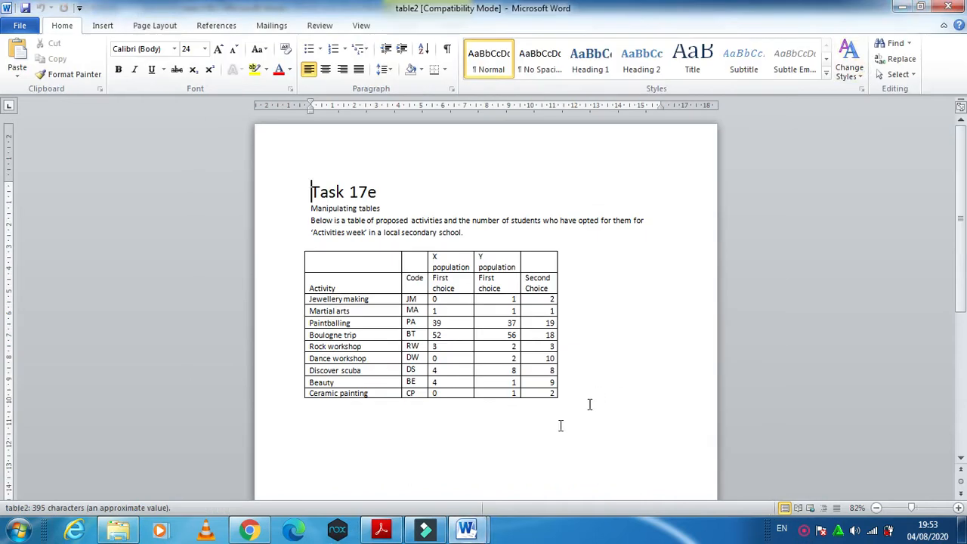
Step: Add a Blank (Three Columns) header to the document and enter your name in its right-hand placeholder
click(387, 532)
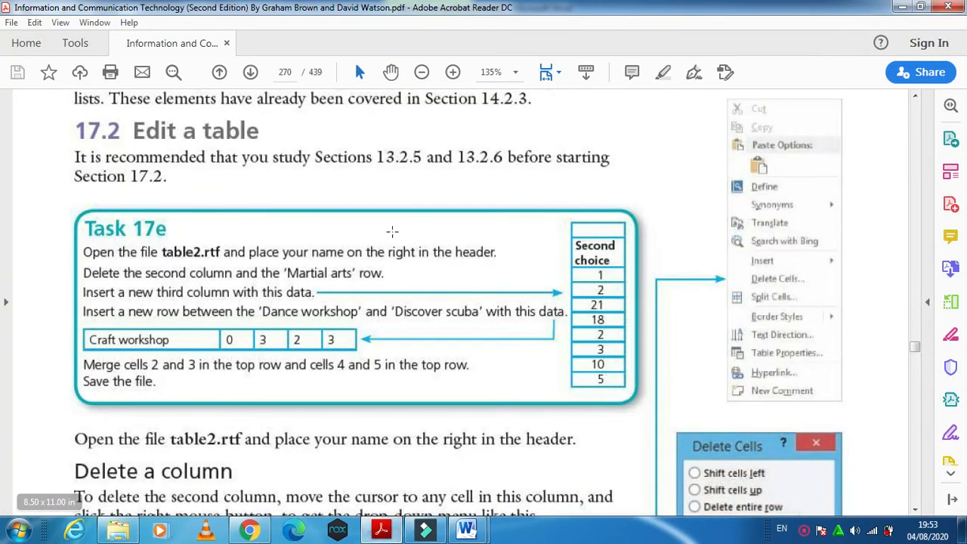
click(387, 530)
click(103, 26)
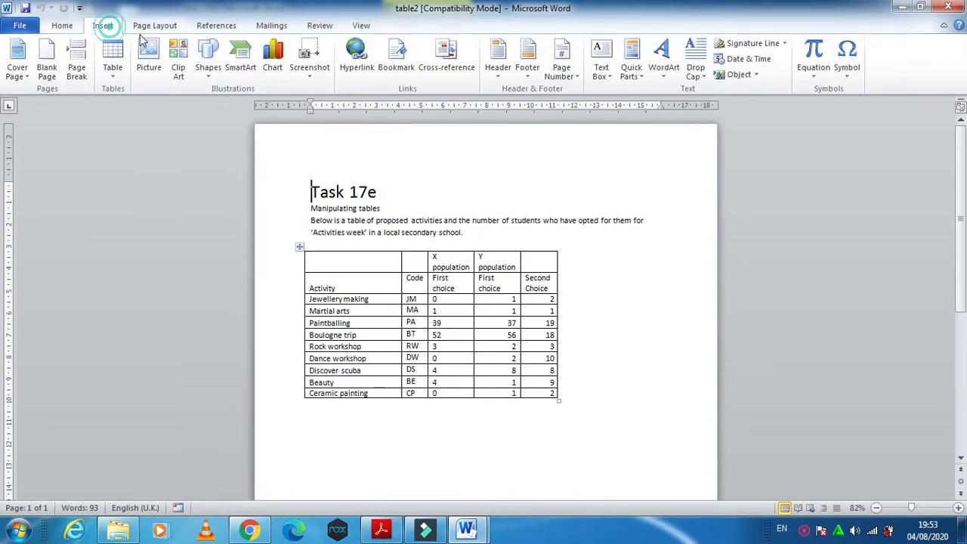
click(498, 57)
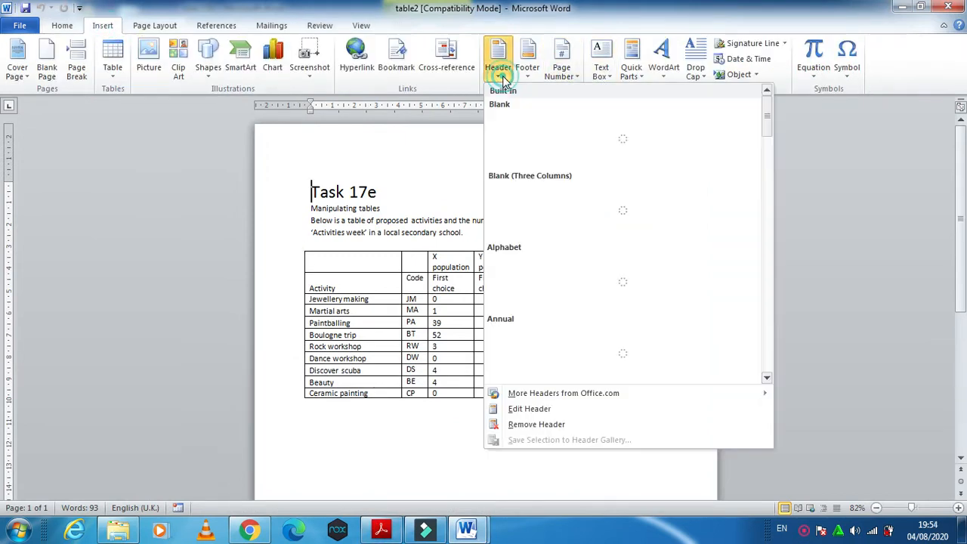
click(565, 186)
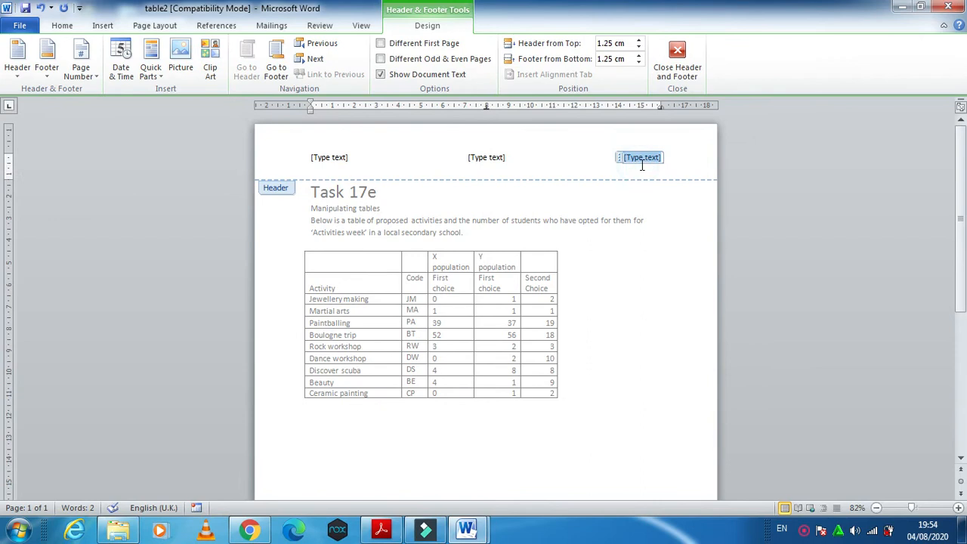
text(Fahim)
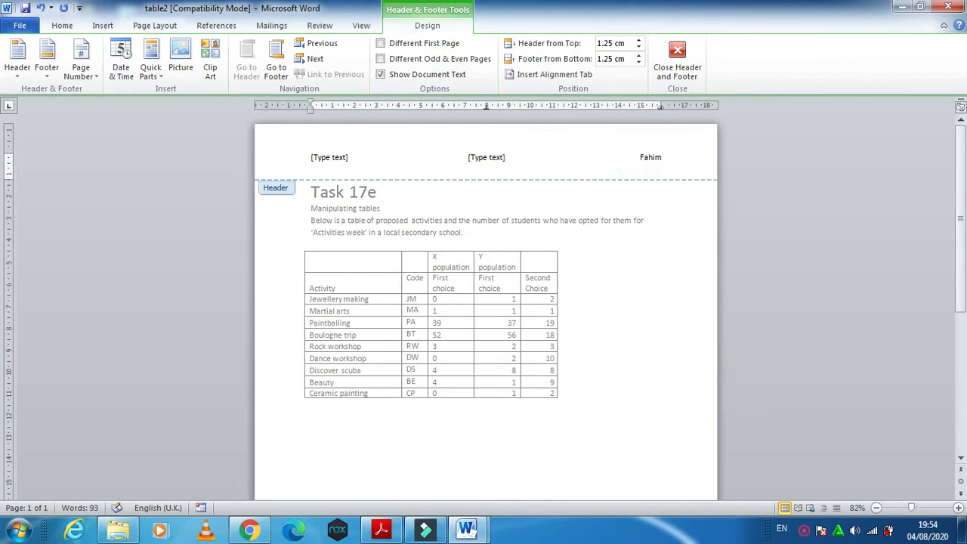
Step: Delete the unused centre and left text placeholders from the header
click(495, 156)
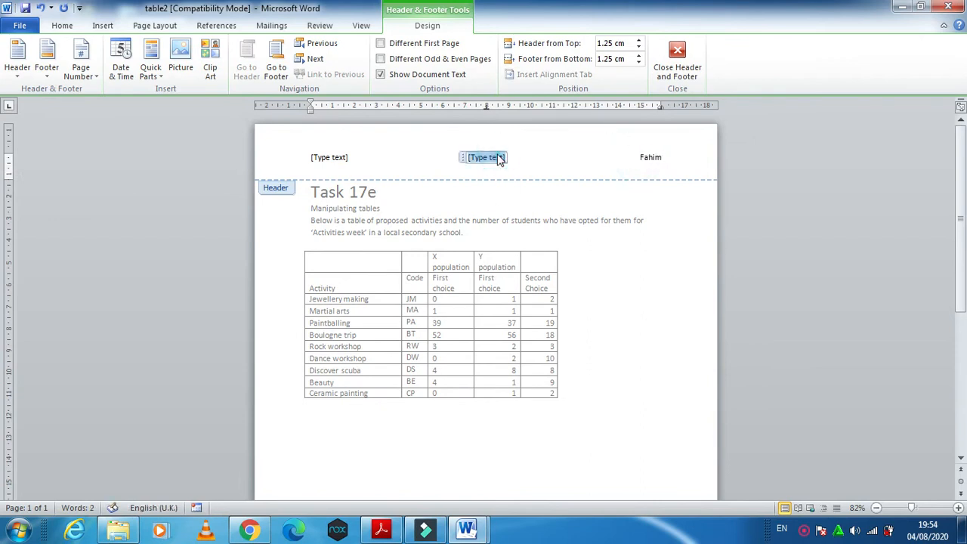
key(Delete)
click(328, 157)
key(Delete)
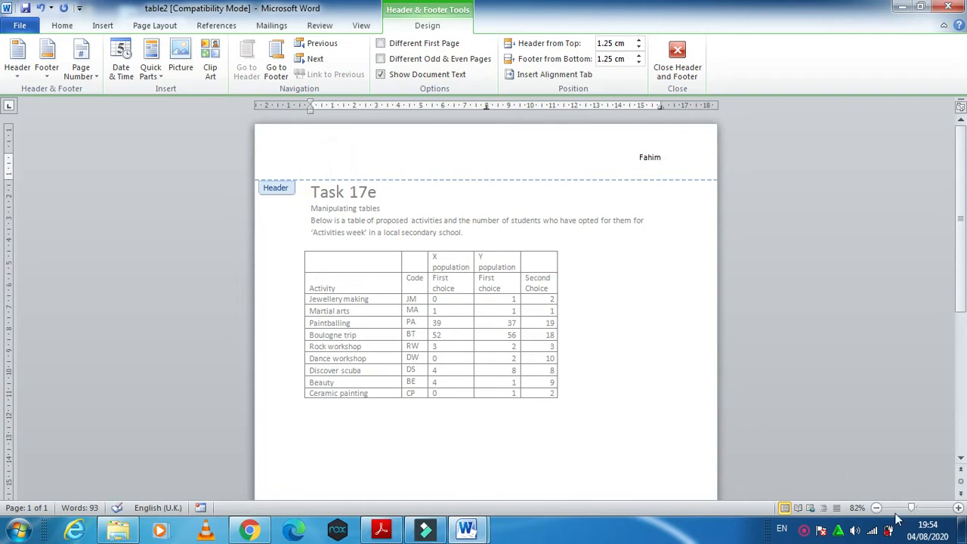
Step: Leave header editing and delete the table's second column, Code
drag(912, 510, 918, 513)
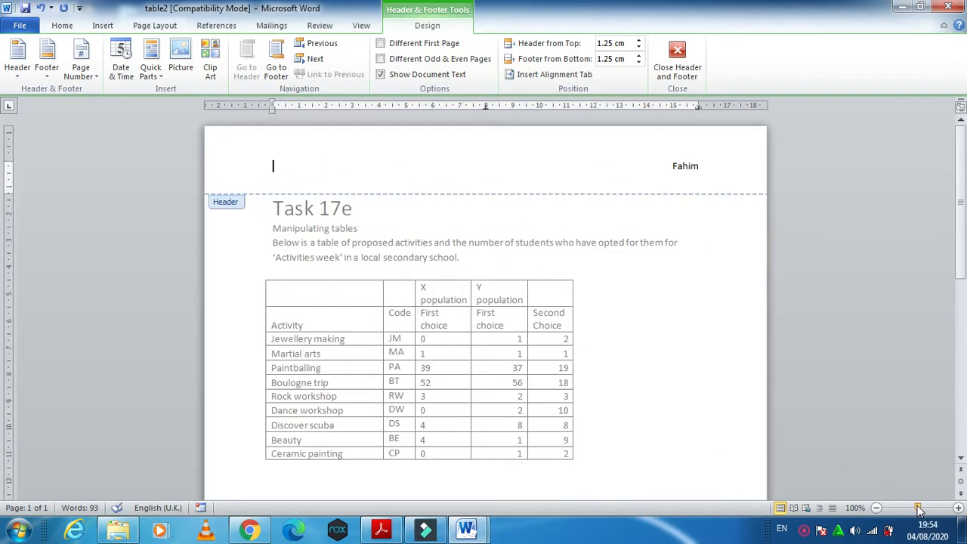
click(382, 529)
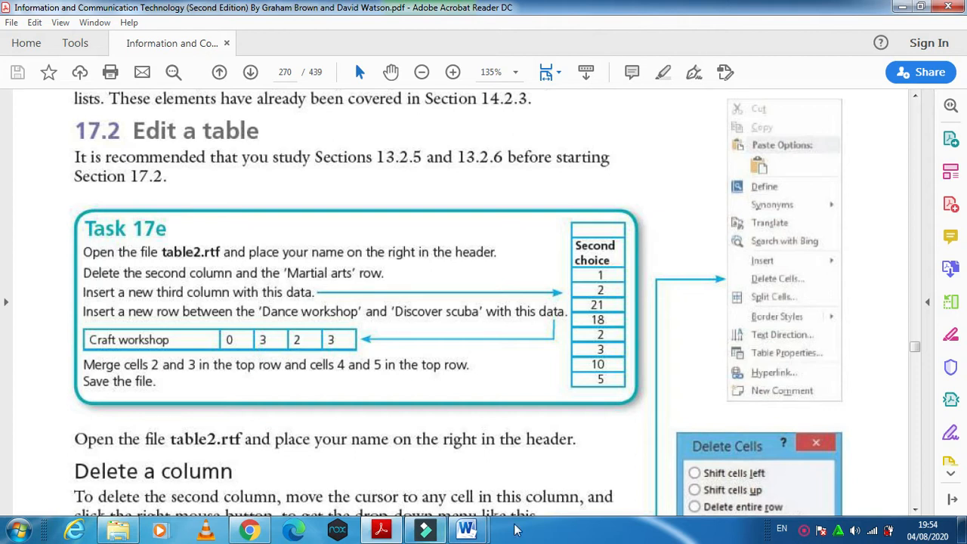
click(381, 530)
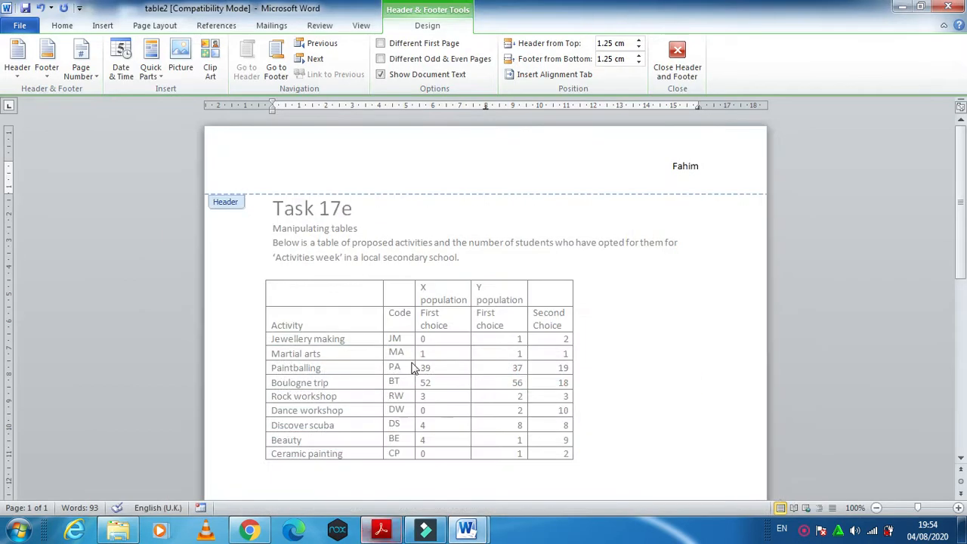
double_click(409, 313)
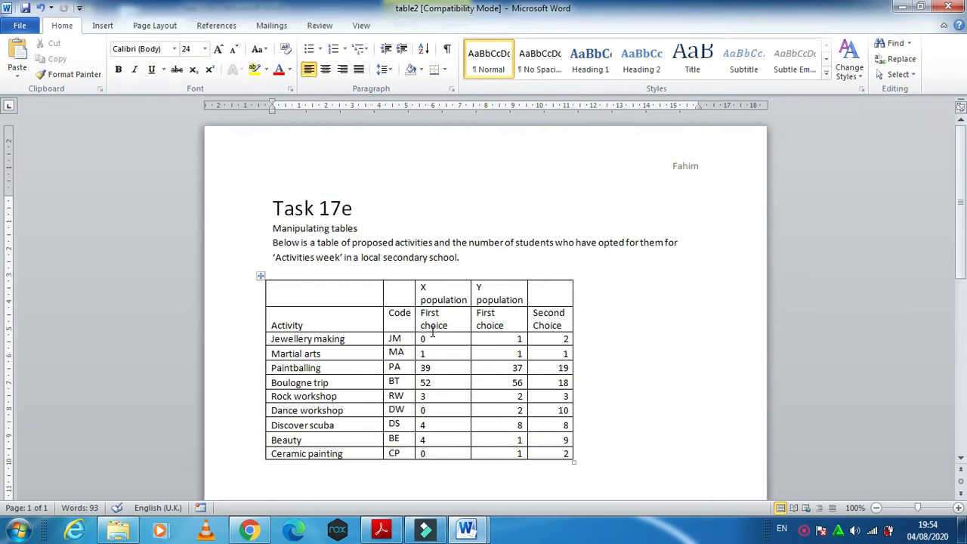
click(404, 278)
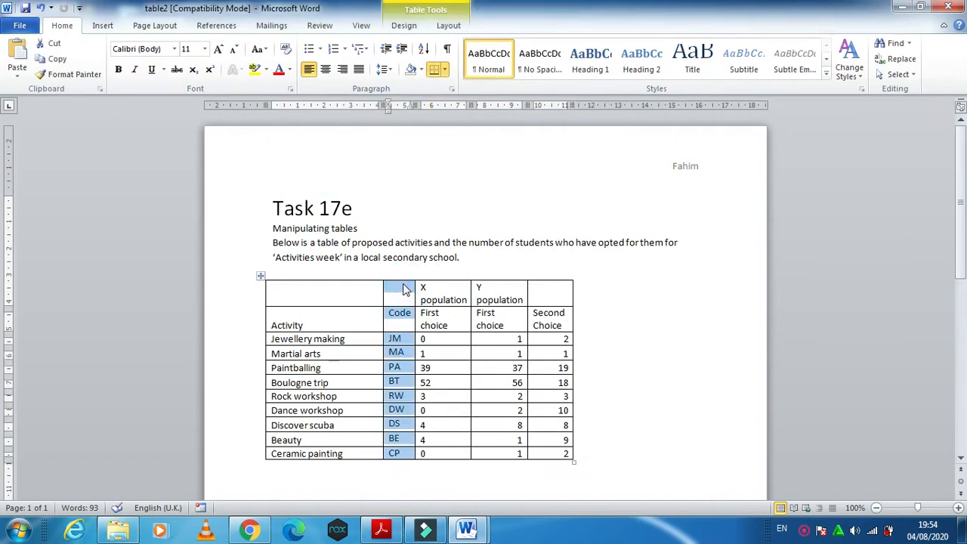
right_click(405, 289)
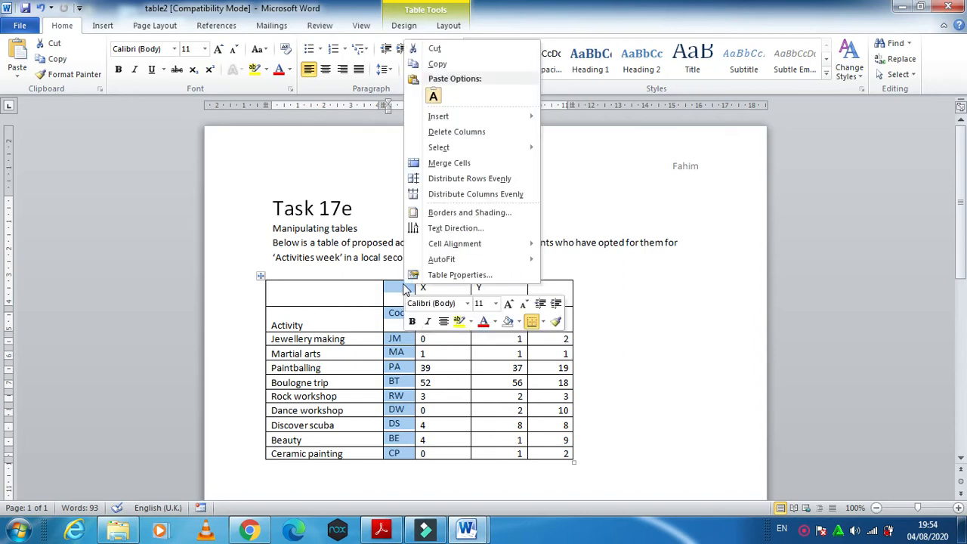
click(516, 134)
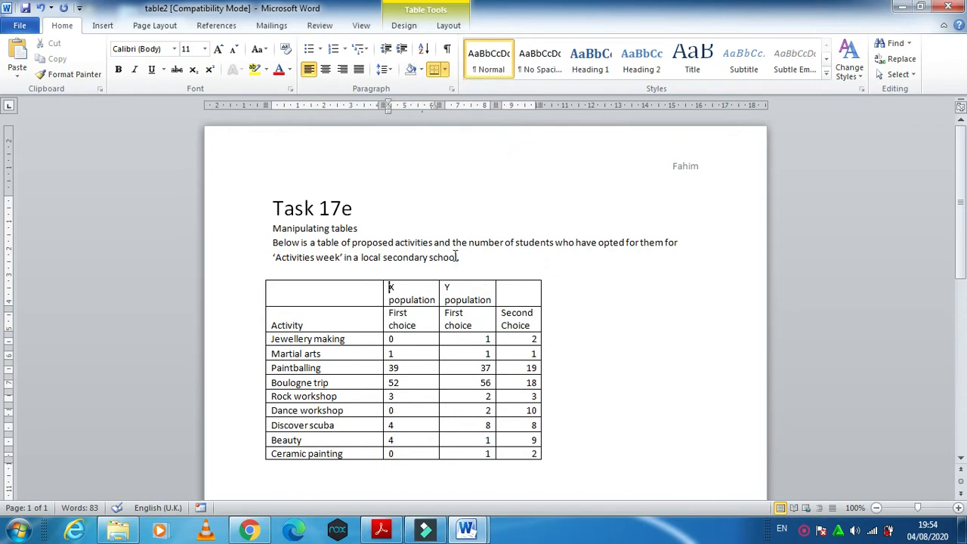
Step: Delete the Martial arts row from the table
click(257, 361)
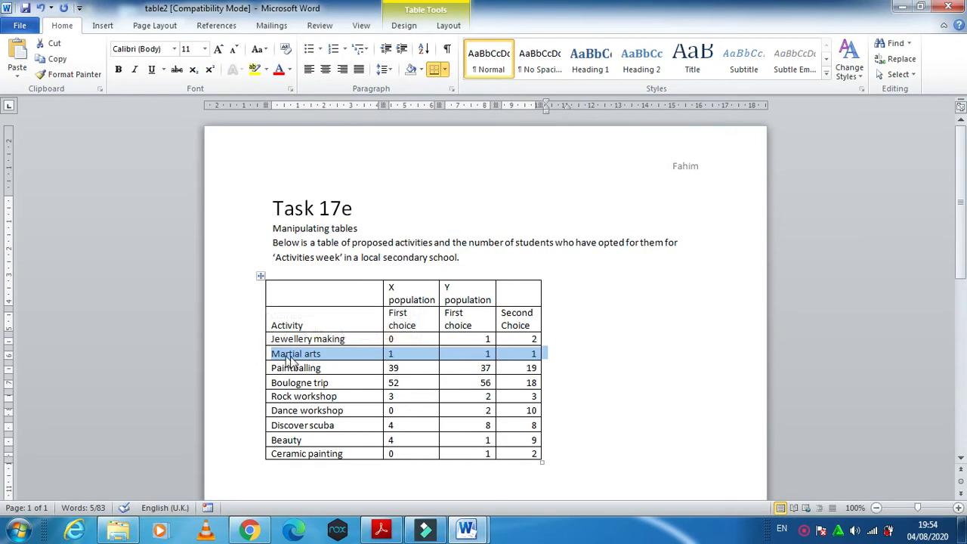
right_click(336, 356)
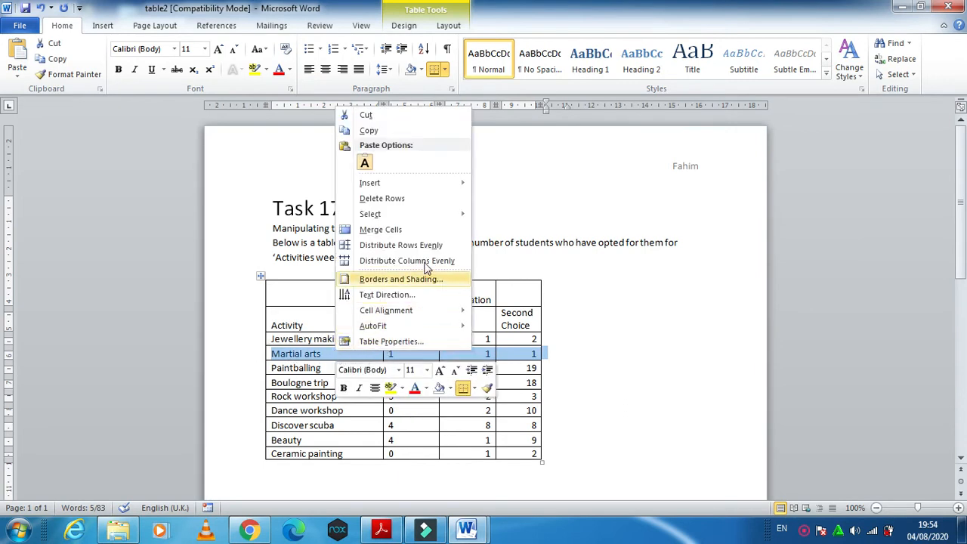
click(415, 201)
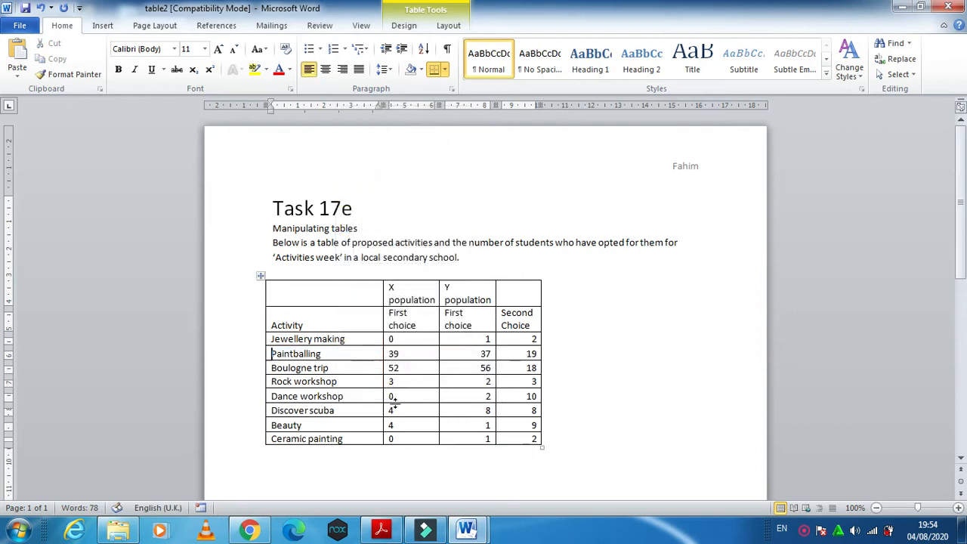
Step: Insert a new third column in the table, directly after the X population column, as the textbook task asks
click(382, 530)
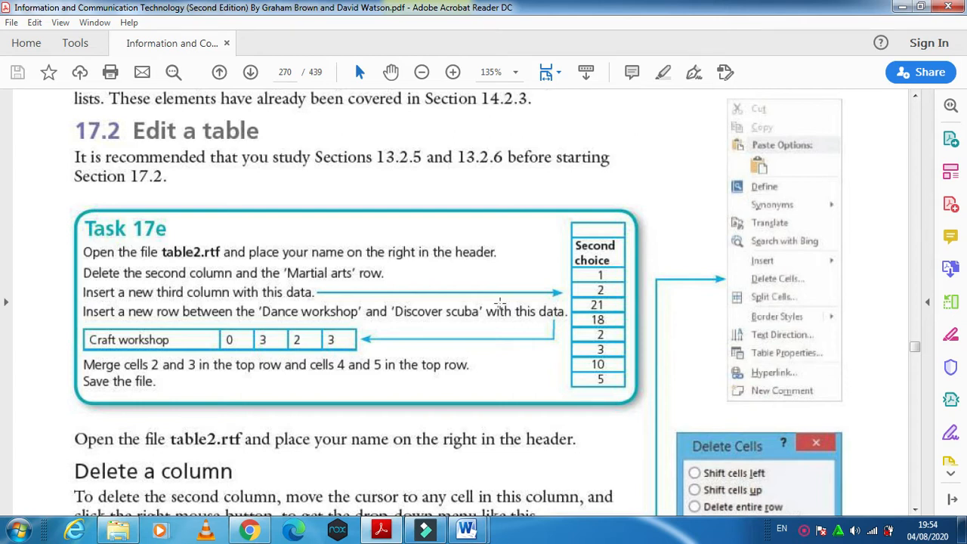
key(alt+Tab)
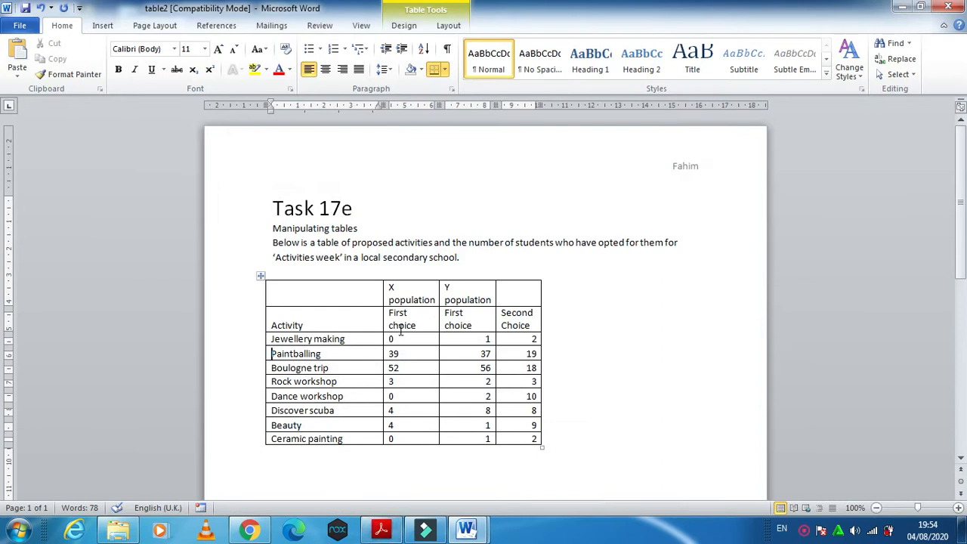
click(393, 324)
click(425, 288)
right_click(425, 292)
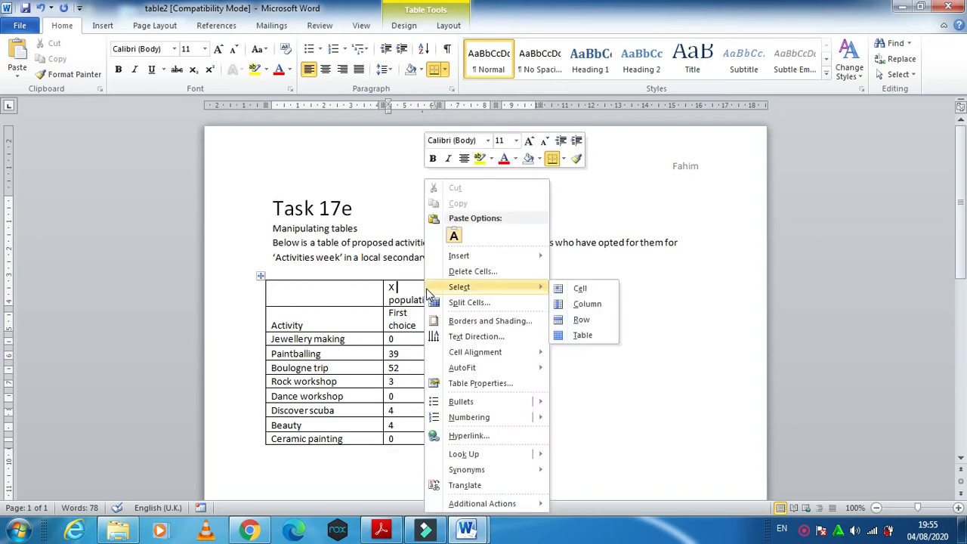
mouse_move(518, 257)
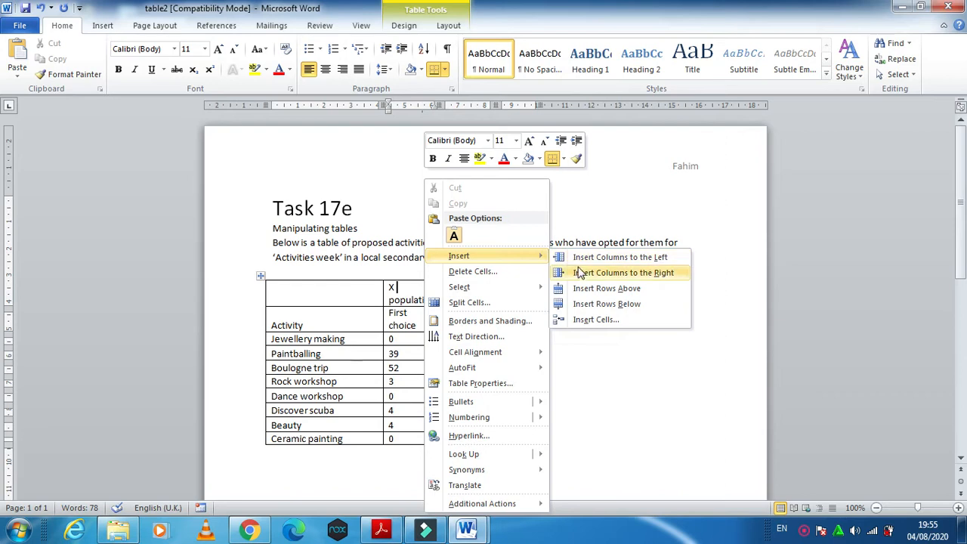
click(584, 272)
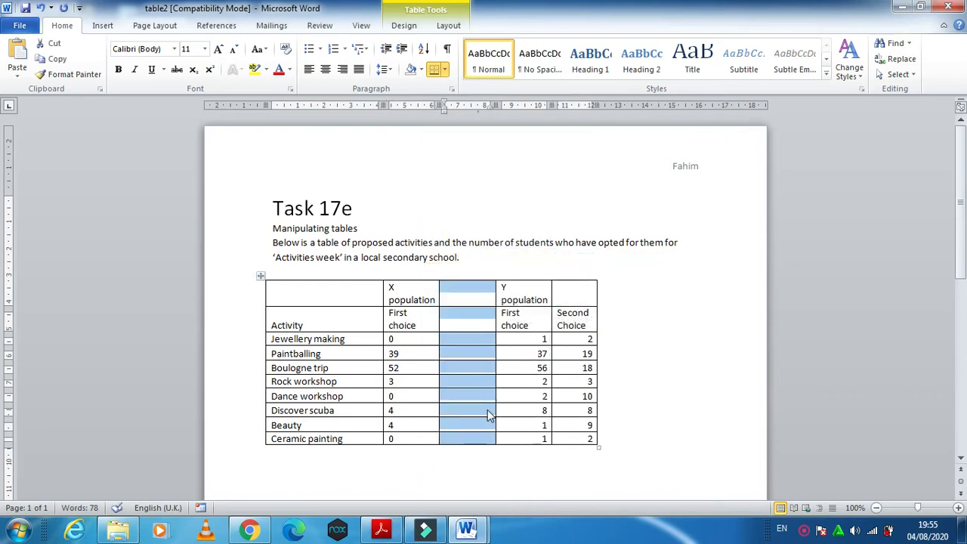
Step: Enter the heading "Second Choice" in the second row of the new third column
click(381, 531)
click(381, 530)
click(476, 324)
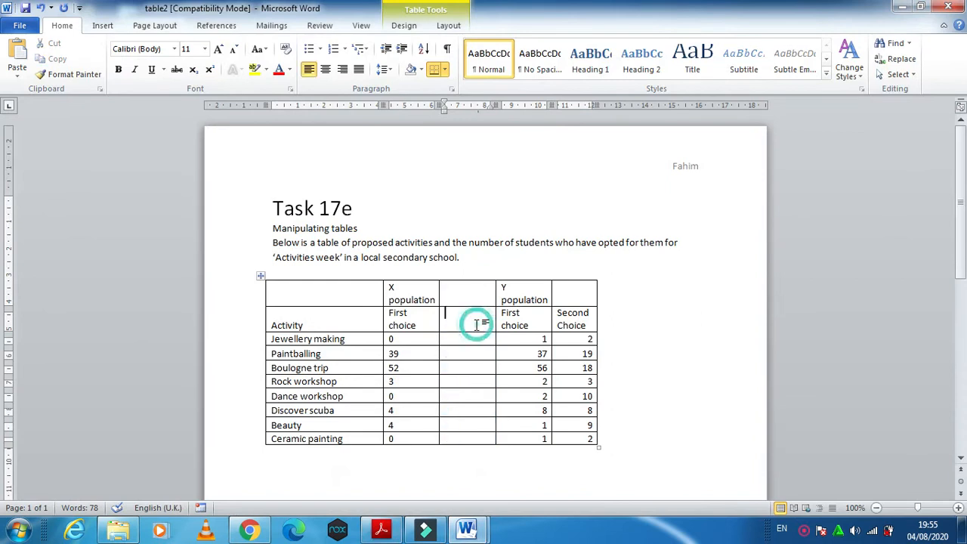
text(Se)
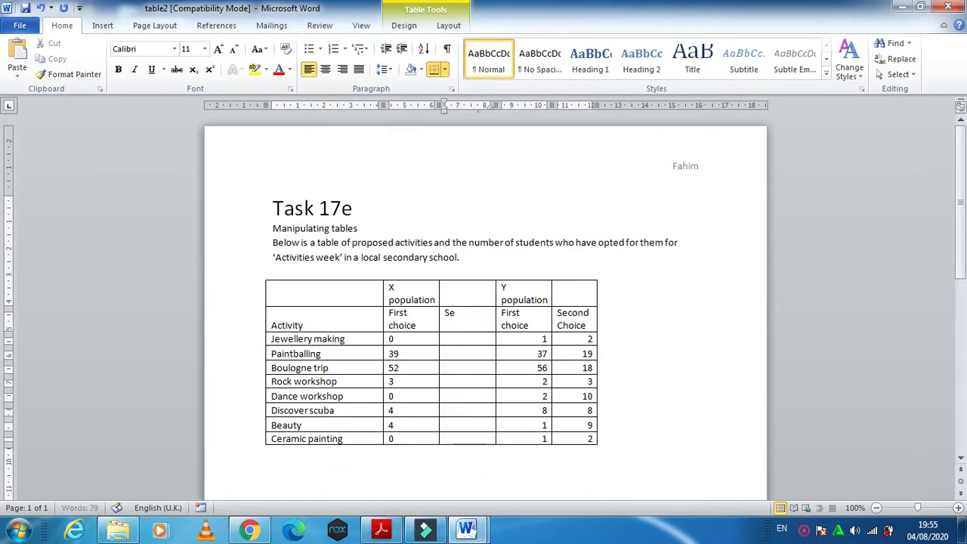
text(cond Choice)
key(Tab)
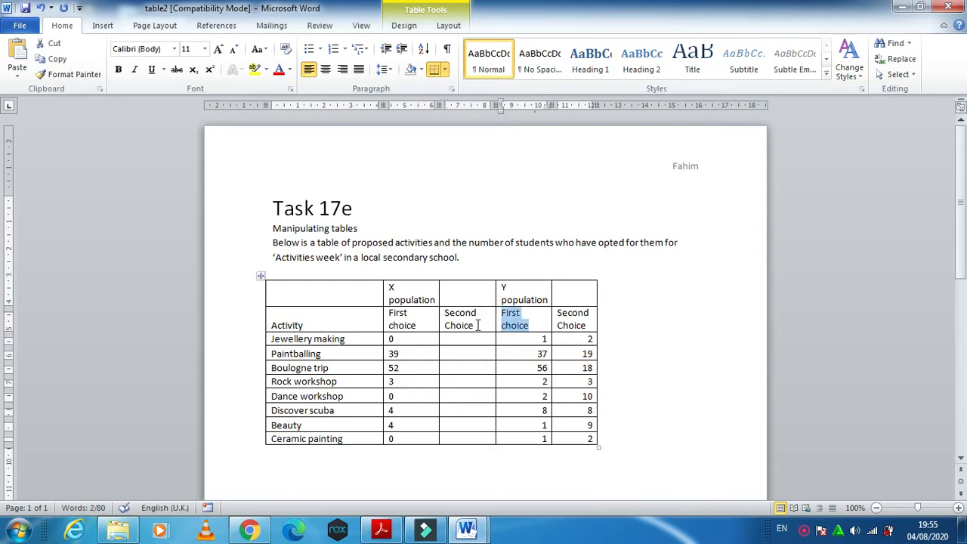
Step: Fill the new Second Choice column with 1 for Jewellery making, 2 for Paintballing and 21 for Boulogne trip
click(469, 338)
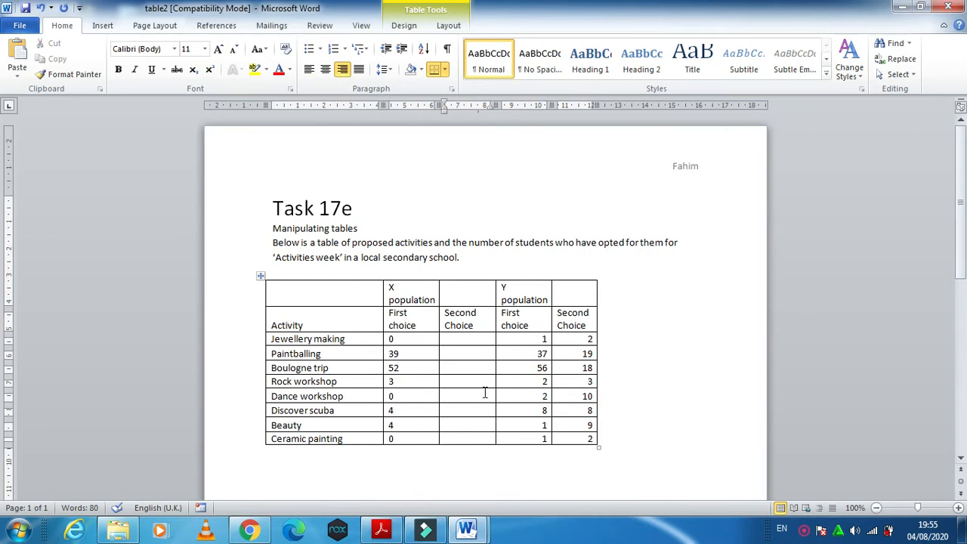
key(alt+Tab)
key(alt+Tab)
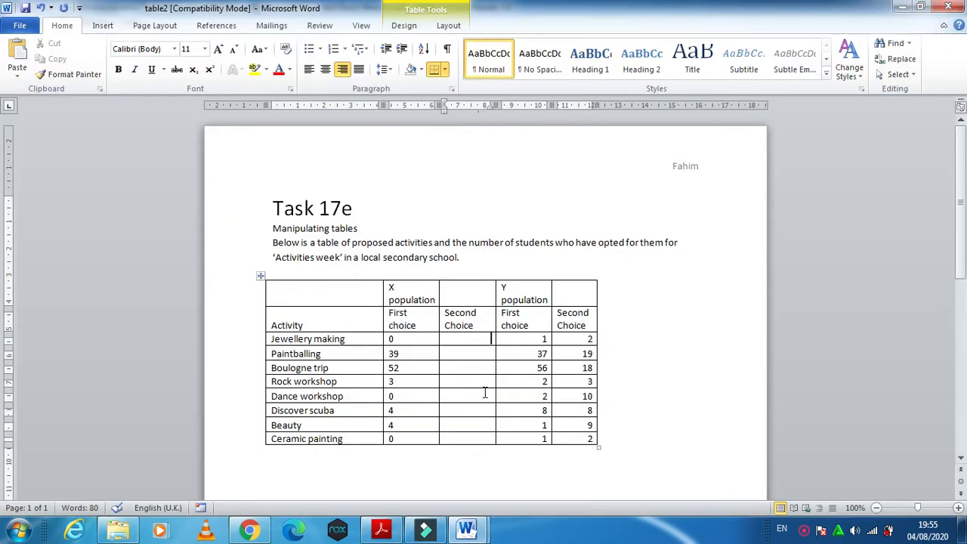
text(1)
key(Down)
text(2)
key(Down)
text(12)
key(BackSpace)
key(BackSpace)
text(21)
Step: Enter 18 for Rock workshop and 2 for Dance workshop in the new Second Choice column, following the textbook data
key(alt+Tab)
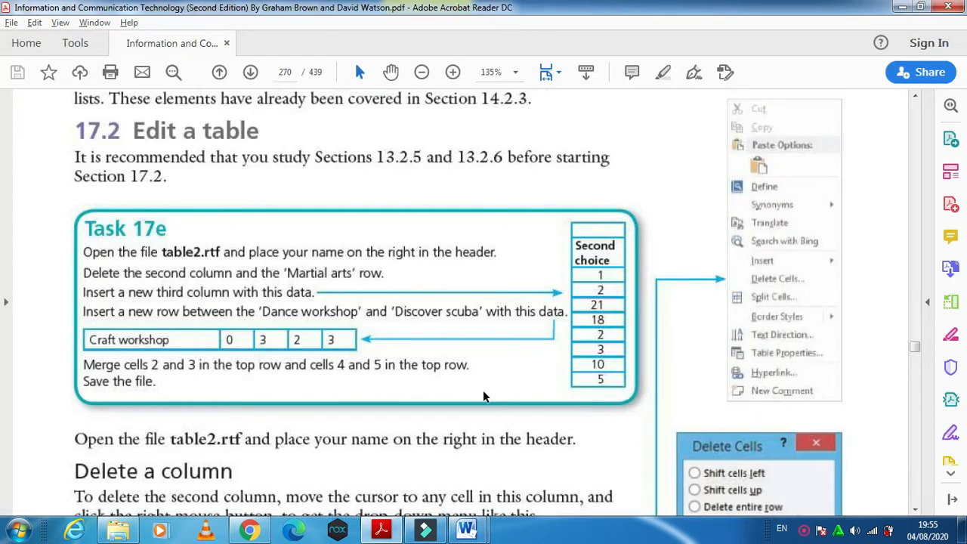
key(alt+Tab)
key(Down)
text(18)
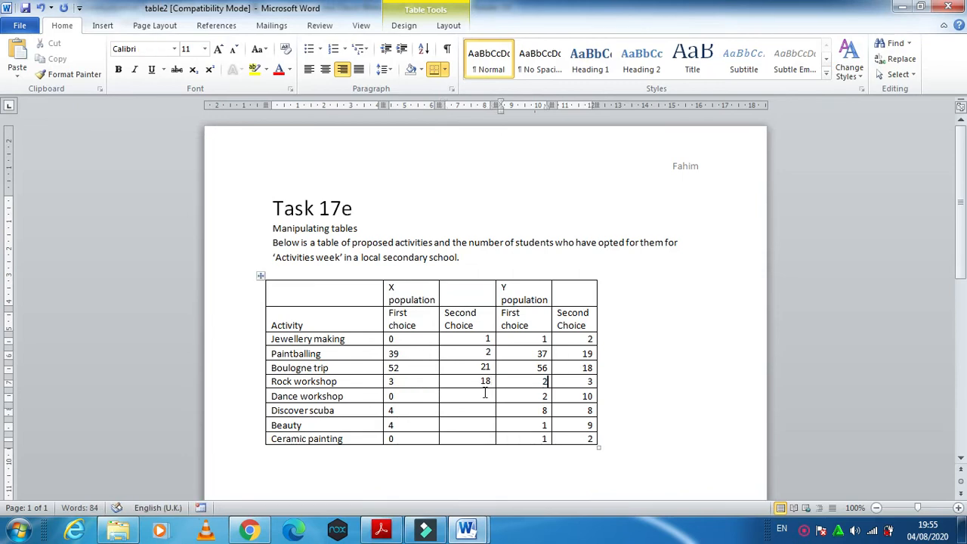
key(Tab)
click(481, 397)
text(2)
Step: Complete the new Second Choice column with 3 for Discover scuba, 10 for Beauty and 5 for Ceramic painting, and return to the textbook task
key(alt+Tab)
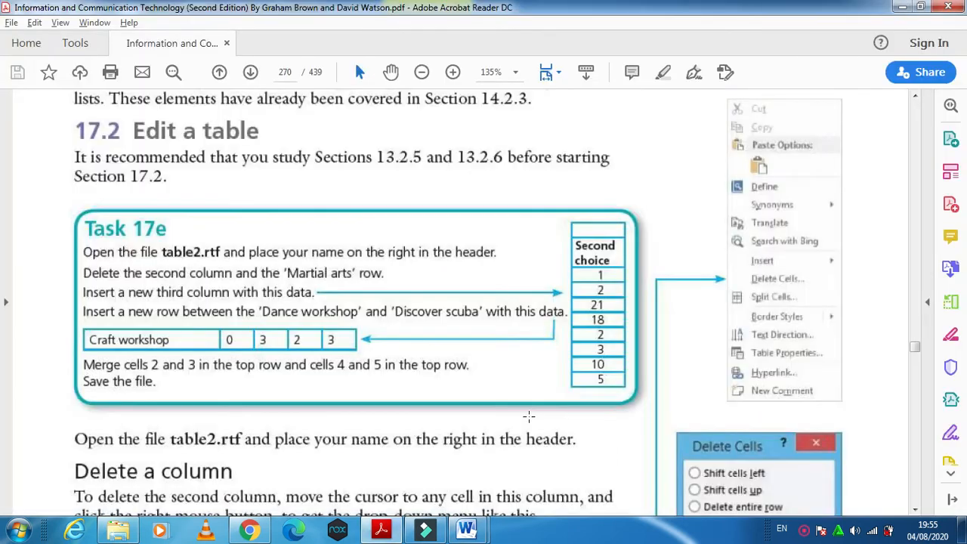
key(alt+Tab)
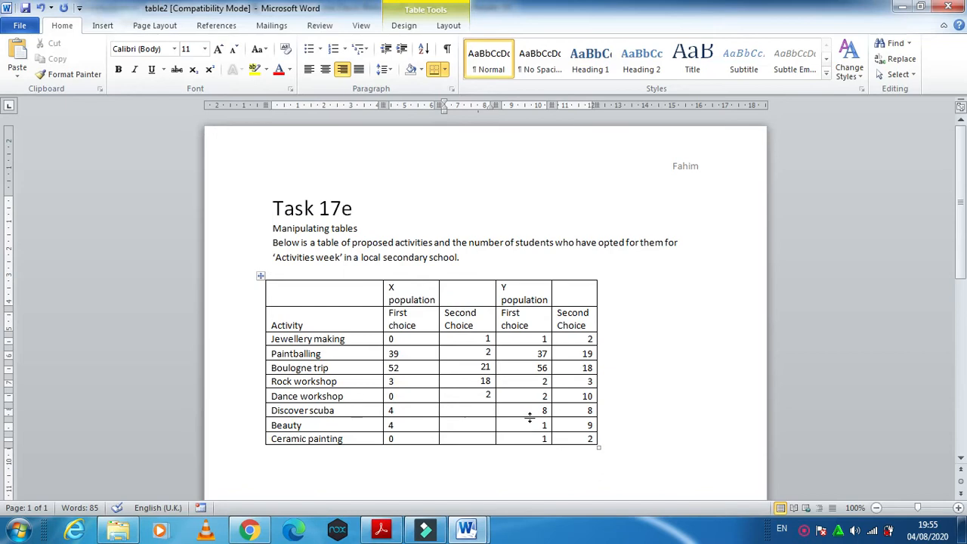
key(Down)
text(3)
key(Down)
text(10)
key(Down)
text(5)
click(380, 529)
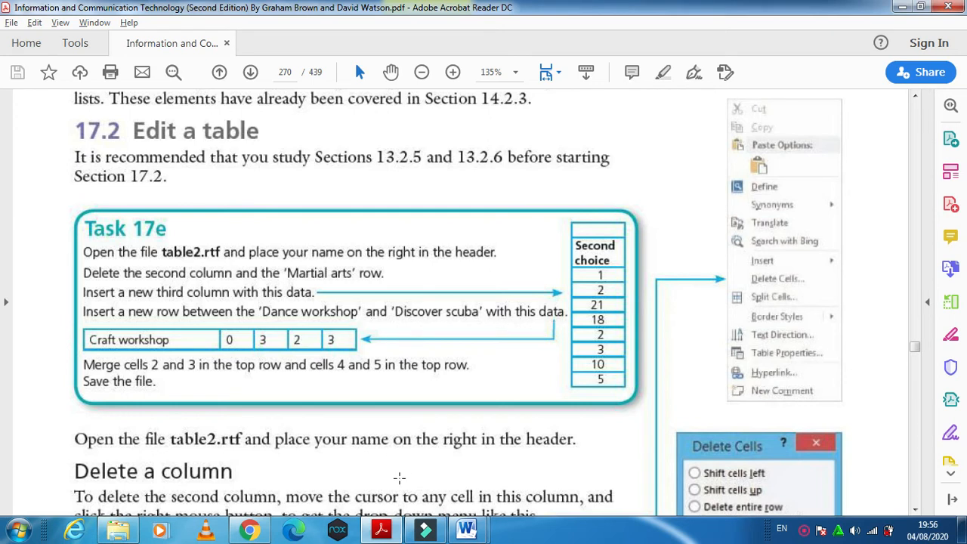
Step: Insert a new row between the Dance workshop and Discover scuba rows of the table in the table2 document
click(381, 528)
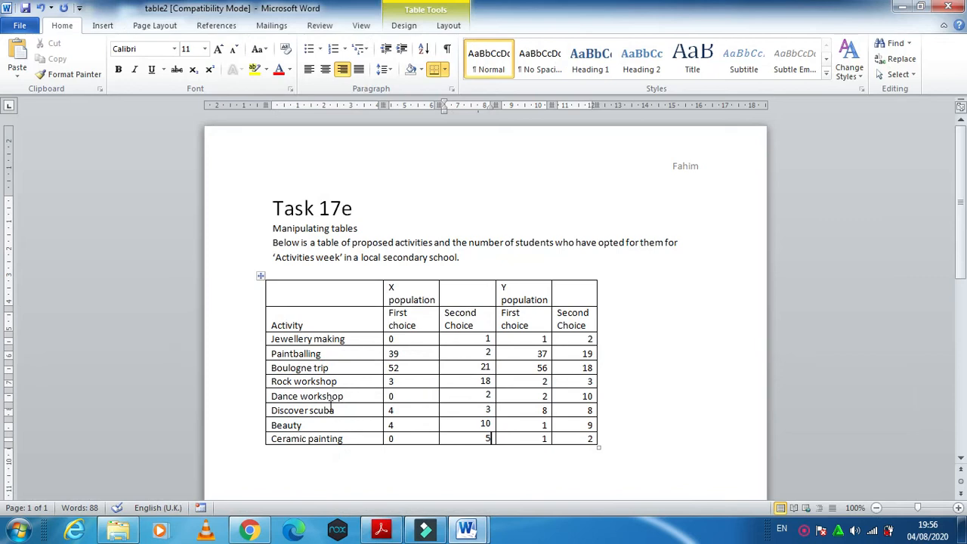
click(329, 395)
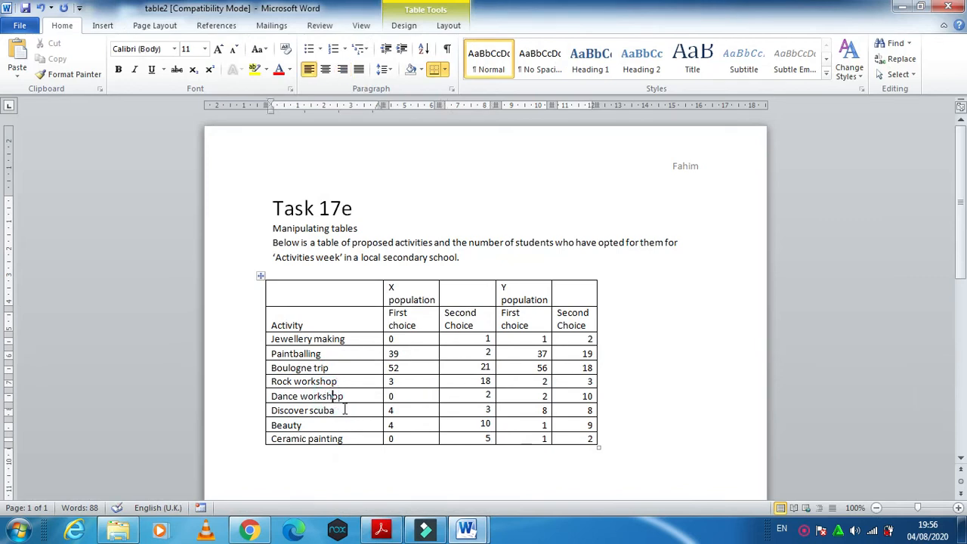
click(343, 408)
click(346, 396)
click(343, 411)
click(353, 395)
right_click(354, 395)
mouse_move(460, 137)
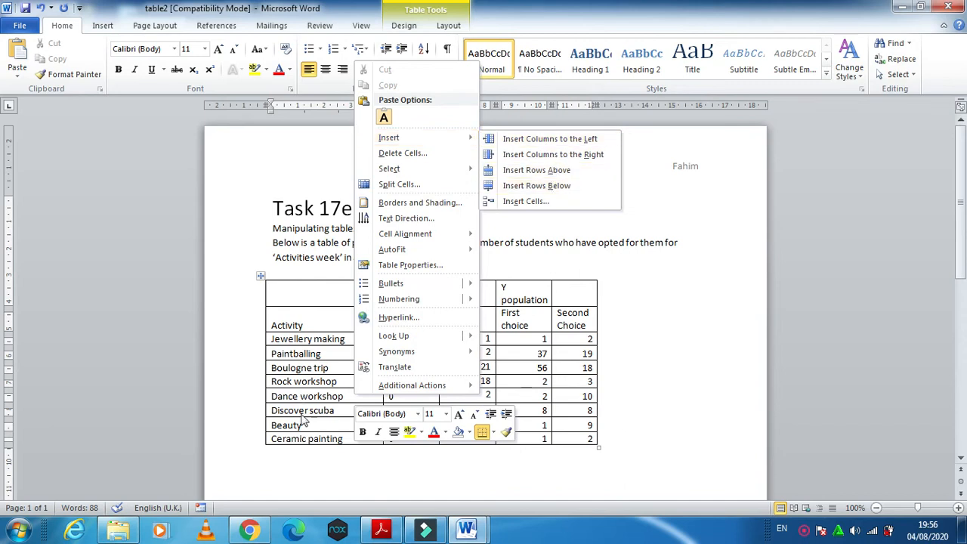
click(340, 410)
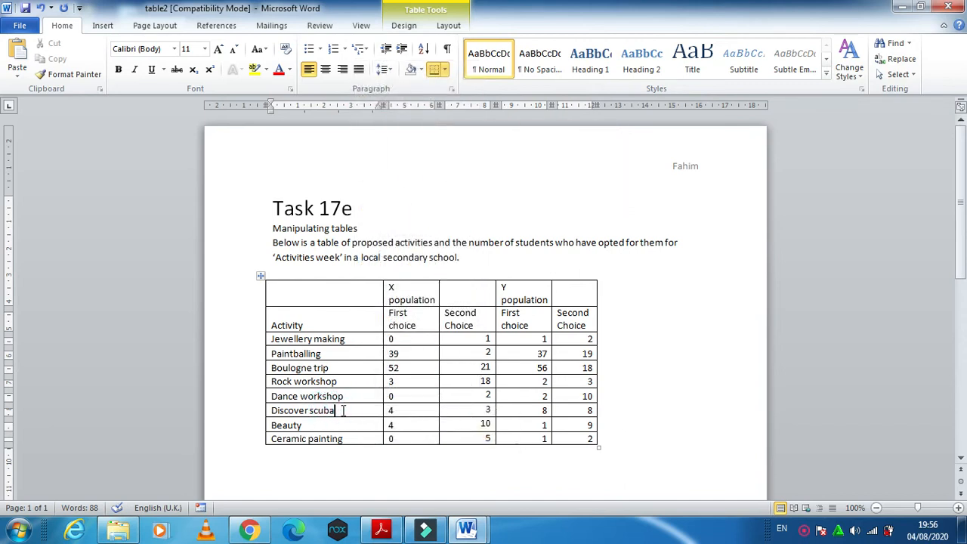
right_click(342, 410)
mouse_move(453, 154)
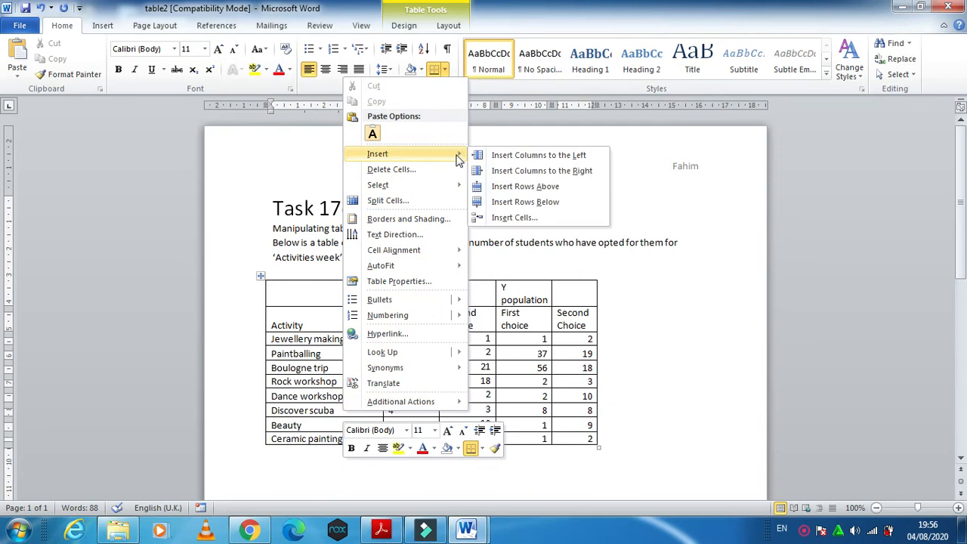
click(557, 190)
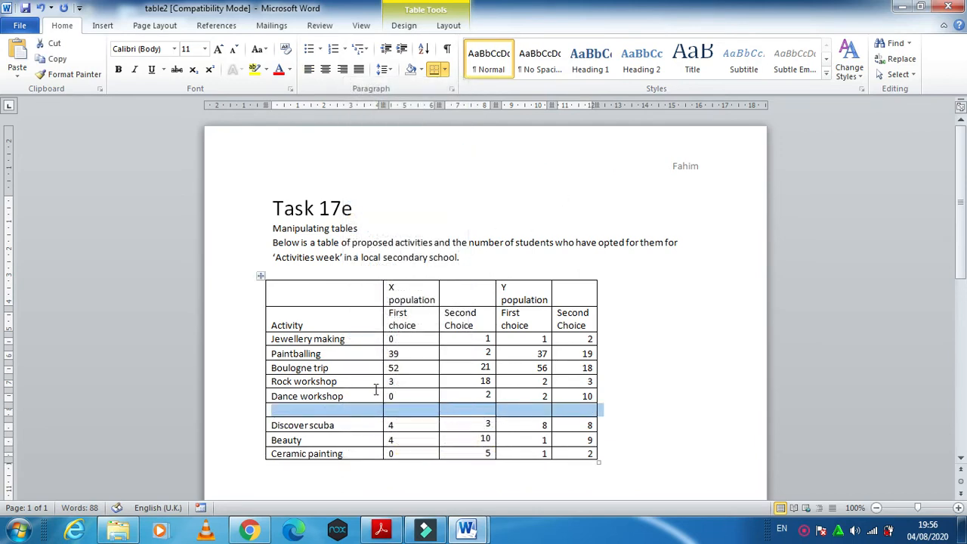
Step: Enter "Craft workshop" in the first cell of the new row below Dance workshop
click(337, 411)
key(alt+Tab)
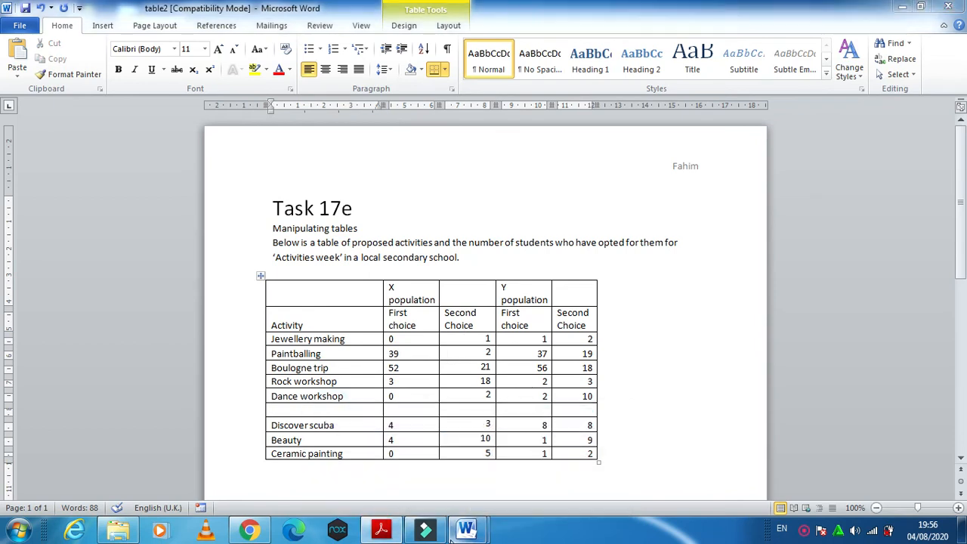
click(450, 537)
text(Craft workshop)
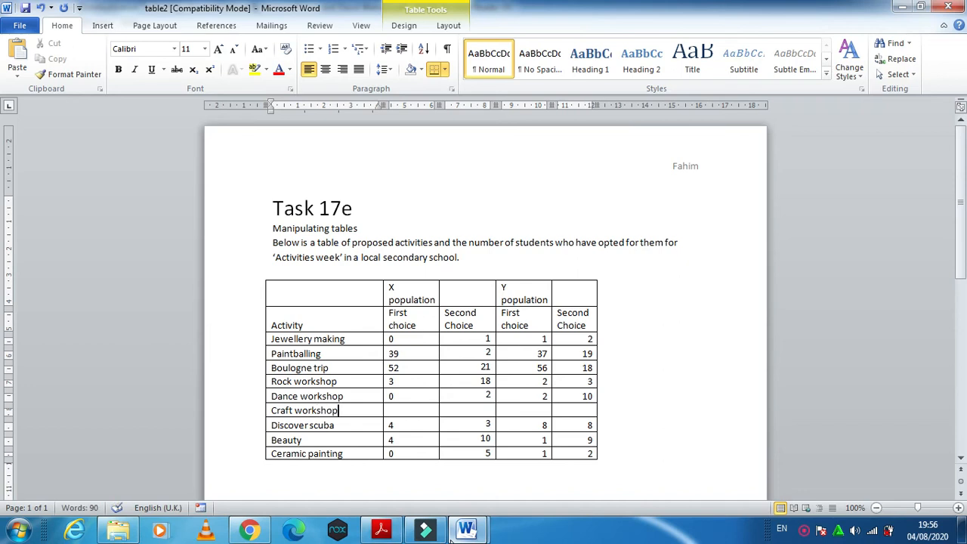
Step: Fill the remaining Craft workshop cells with 0, 3, 2 and 3, and return to the textbook task
key(alt+Tab)
key(alt+Tab)
text(0)
key(Tab)
text(3)
key(Tab)
text(2)
key(Tab)
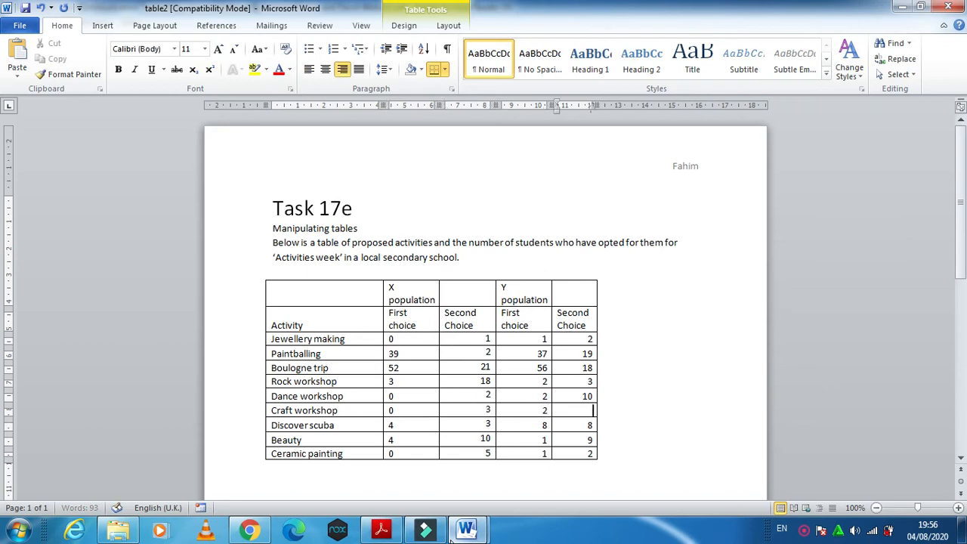
key(alt+Tab)
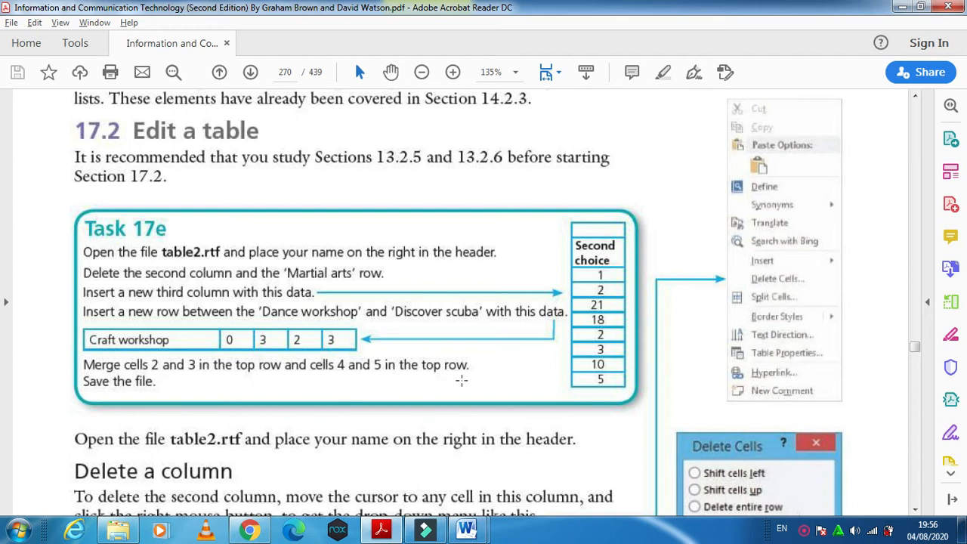
Step: In the table2 document, merge cells 2 and 3 of the table's top row under "X population"
click(467, 530)
click(504, 476)
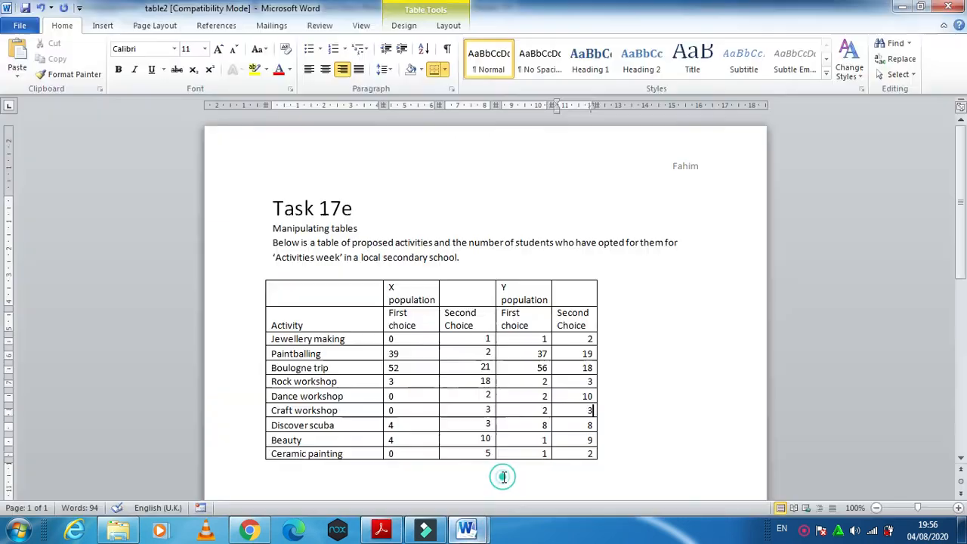
drag(470, 291, 417, 295)
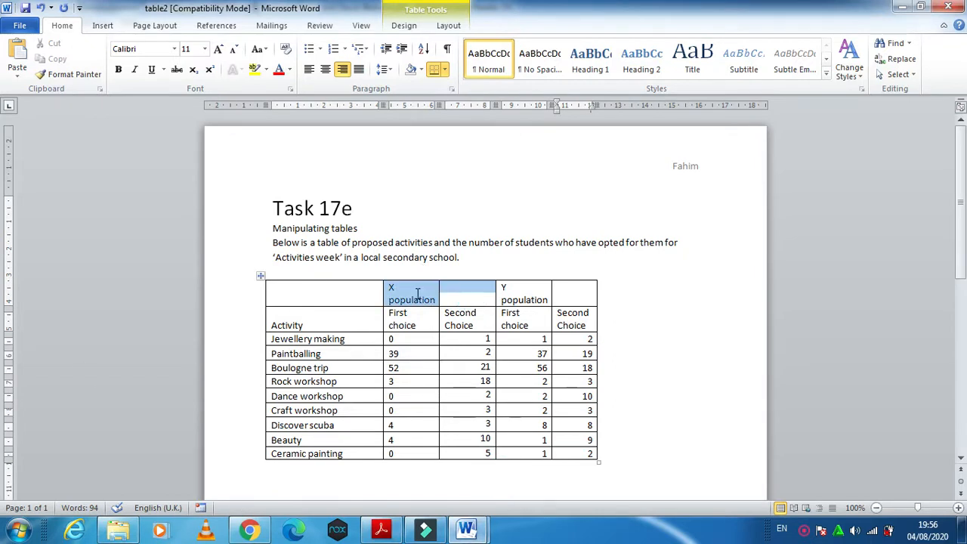
right_click(418, 295)
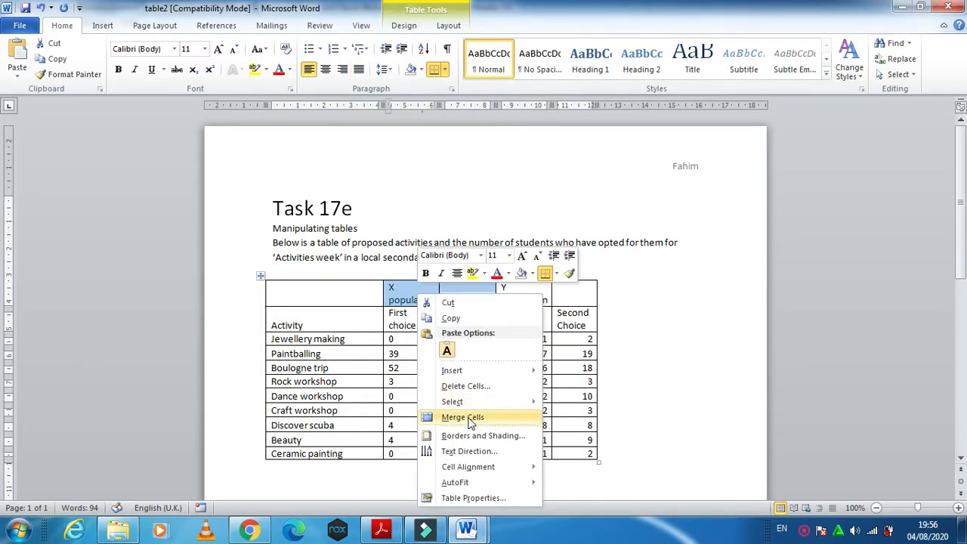
click(464, 418)
Step: Merge the "Y population" cell with the empty cell beside it in the table's top row
drag(554, 288, 537, 289)
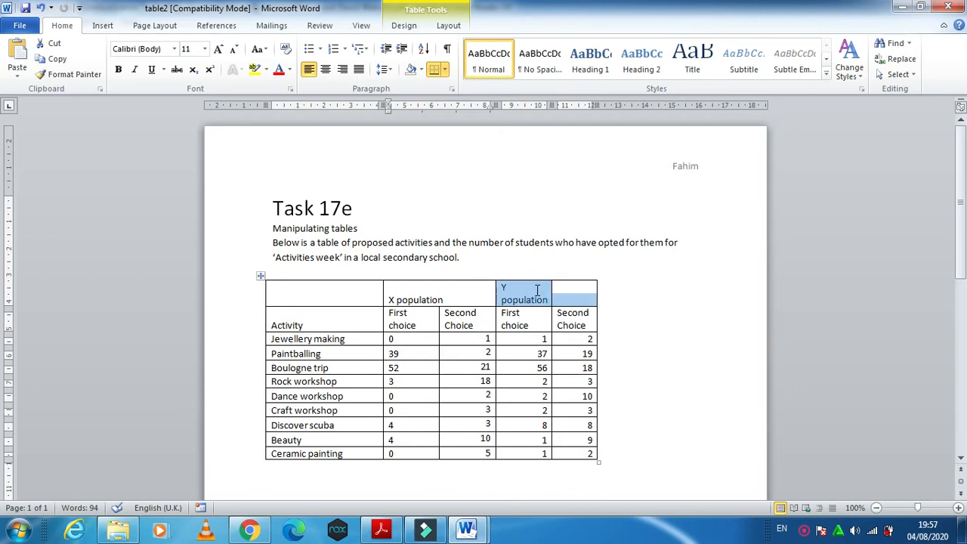
right_click(537, 290)
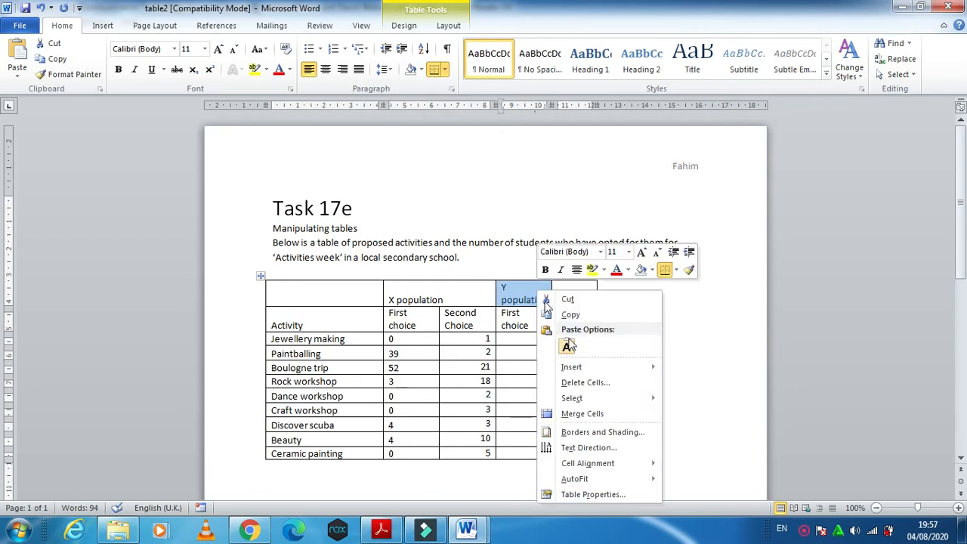
click(590, 414)
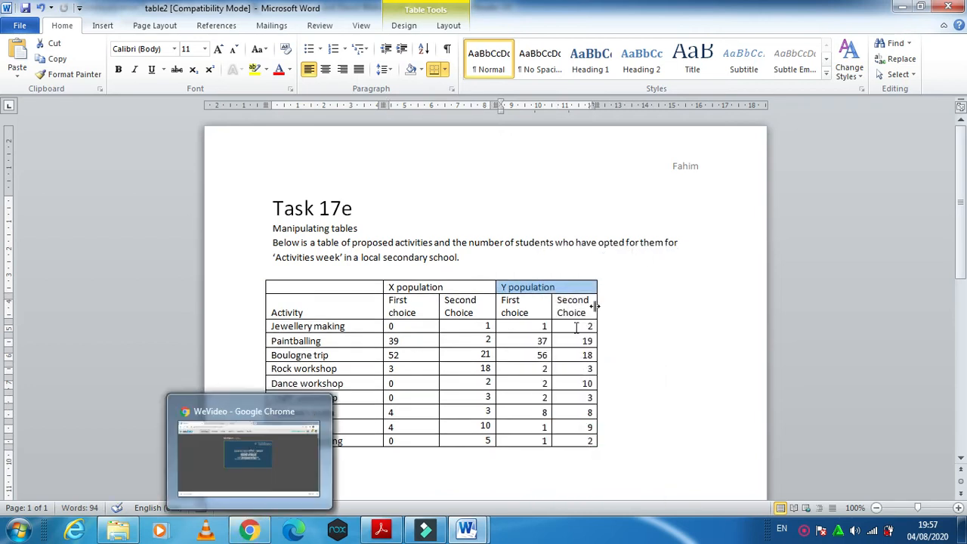
Step: Examine the textbook's completed Task 17e table and its section on formatting a table, and return to the table2 document
click(381, 529)
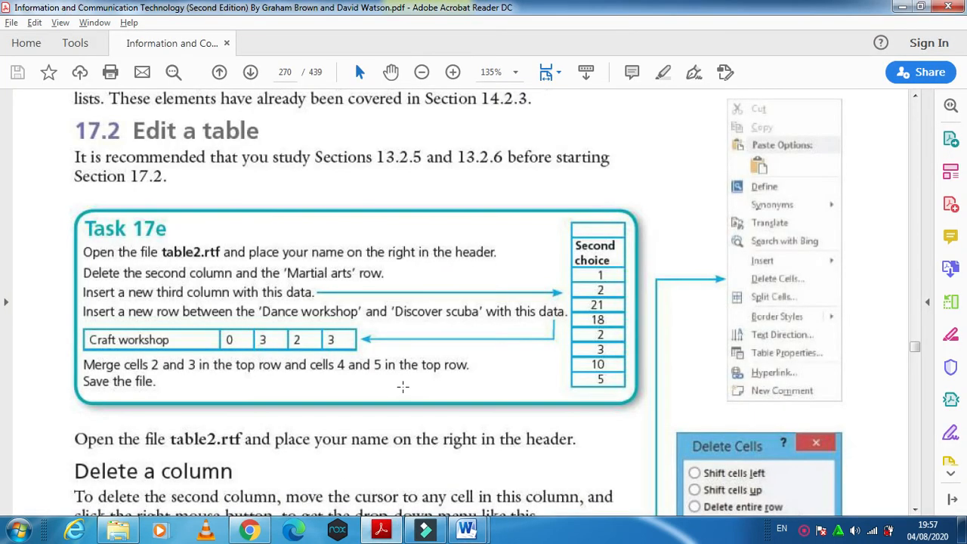
scroll(403, 387, down, 5)
scroll(402, 387, down, 20)
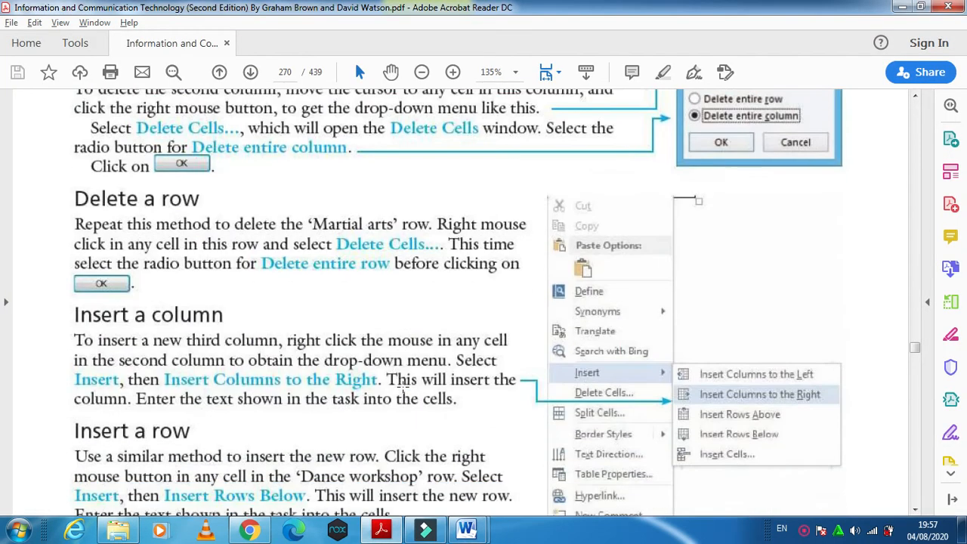
scroll(402, 387, down, 10)
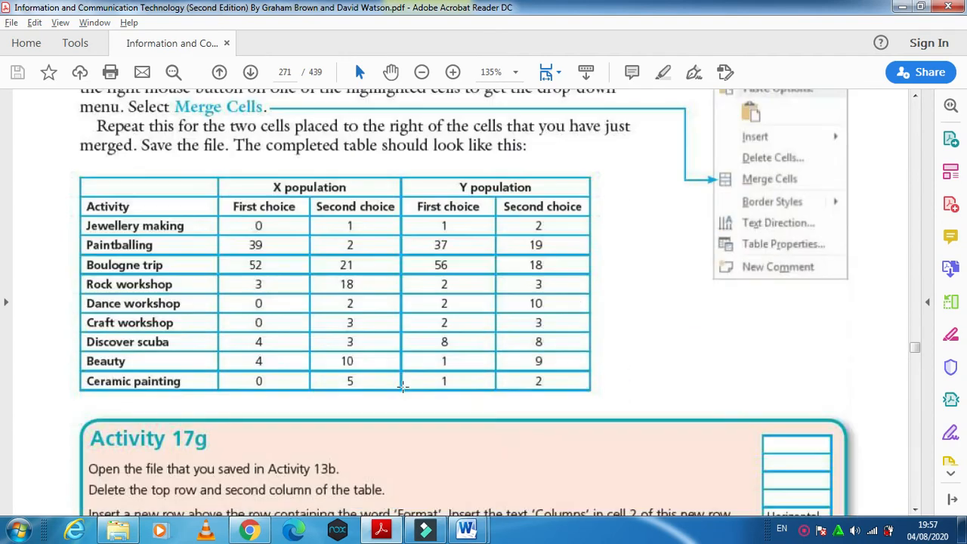
scroll(403, 387, down, 20)
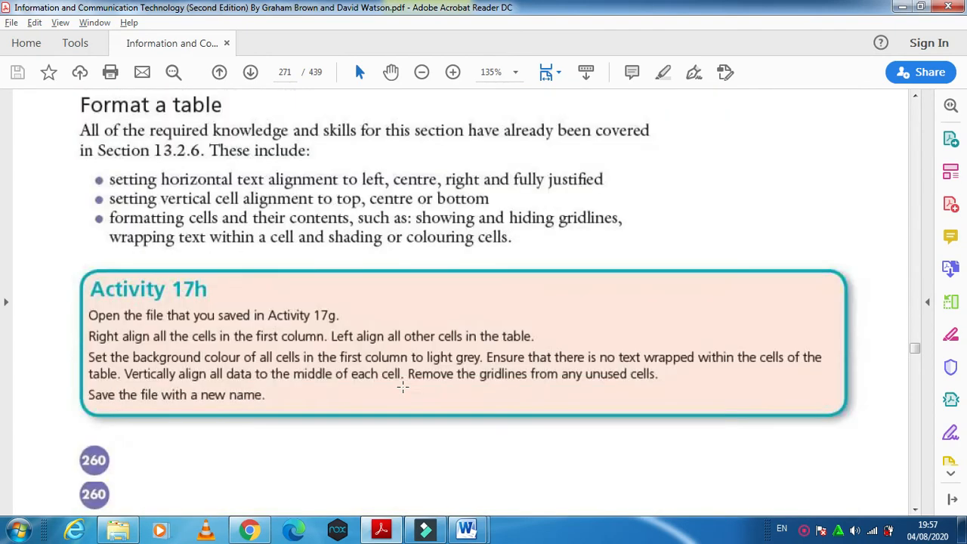
scroll(403, 387, down, 5)
scroll(401, 387, up, 18)
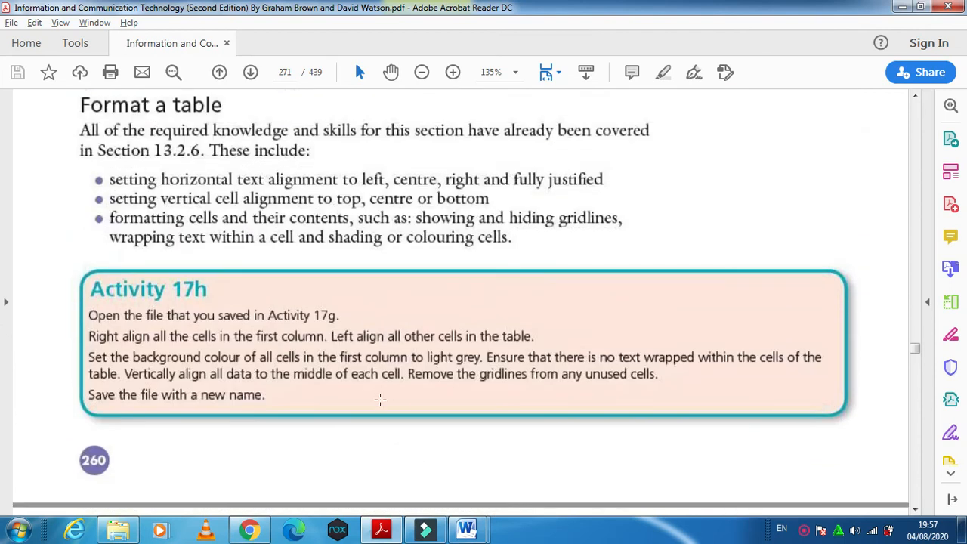
scroll(355, 391, up, 11)
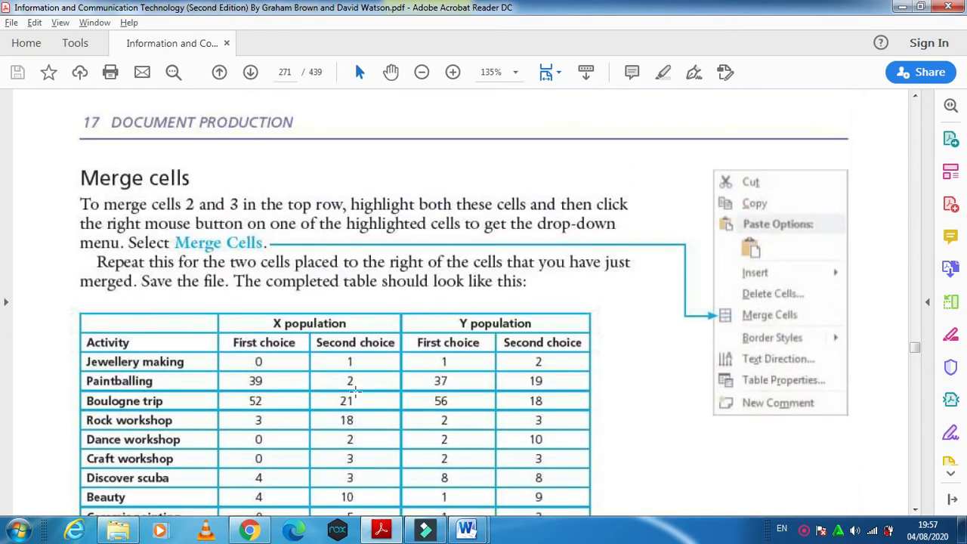
scroll(354, 390, up, 12)
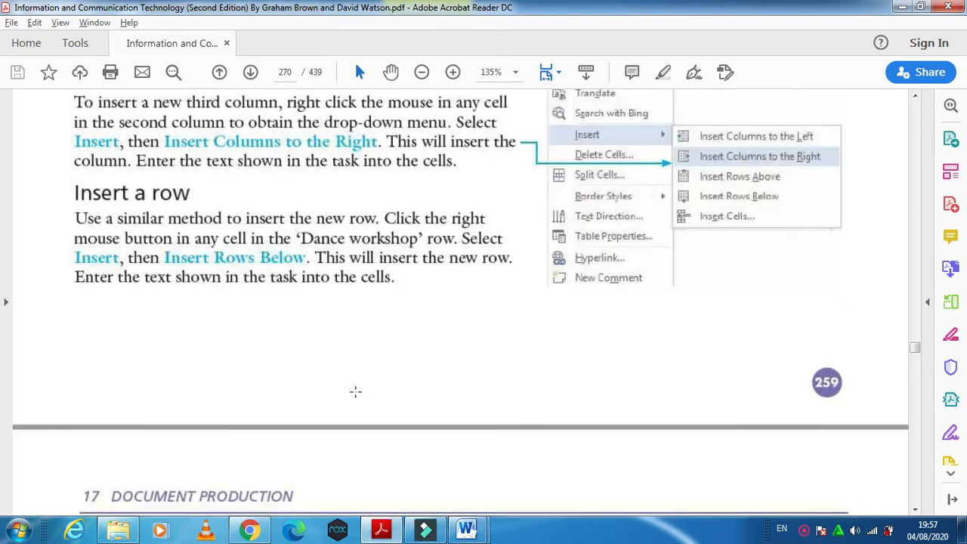
scroll(355, 391, up, 15)
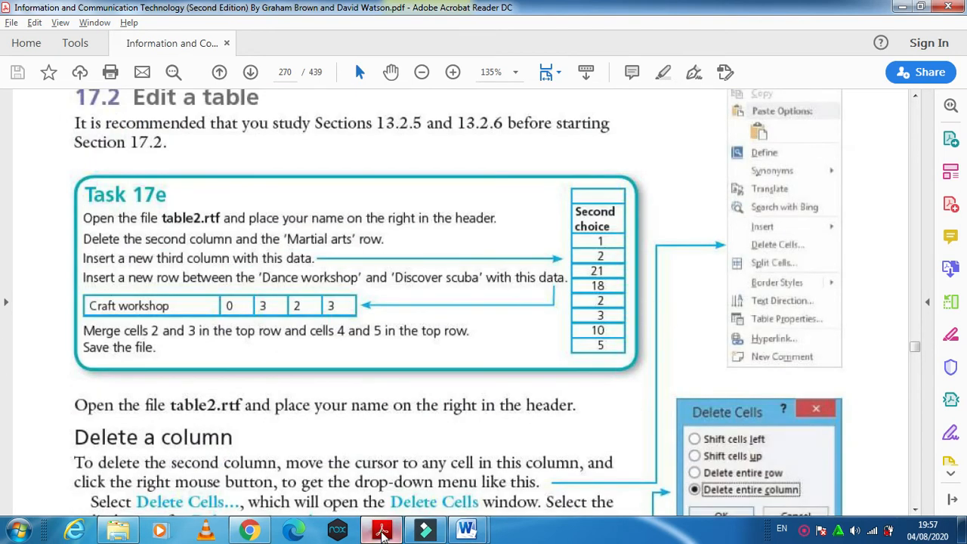
click(383, 532)
click(533, 287)
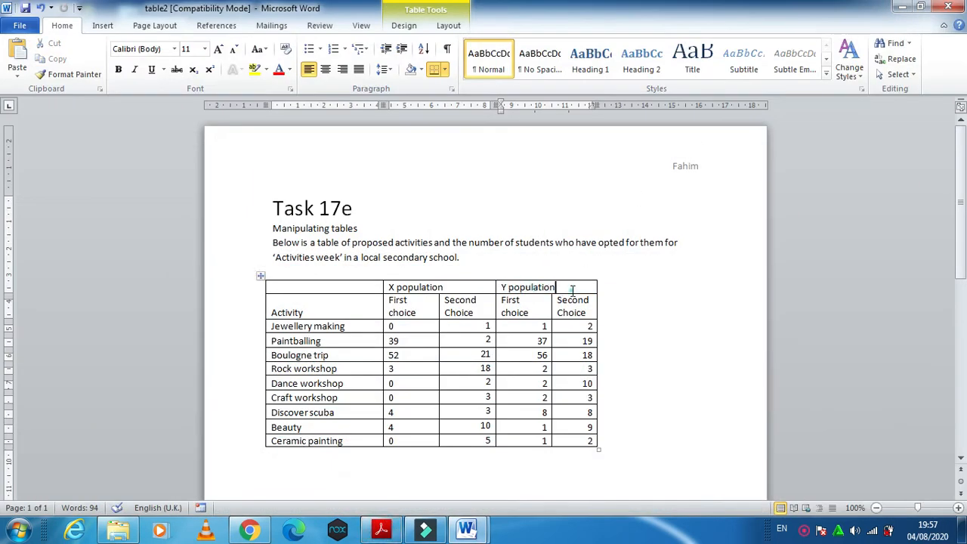
drag(458, 280, 344, 292)
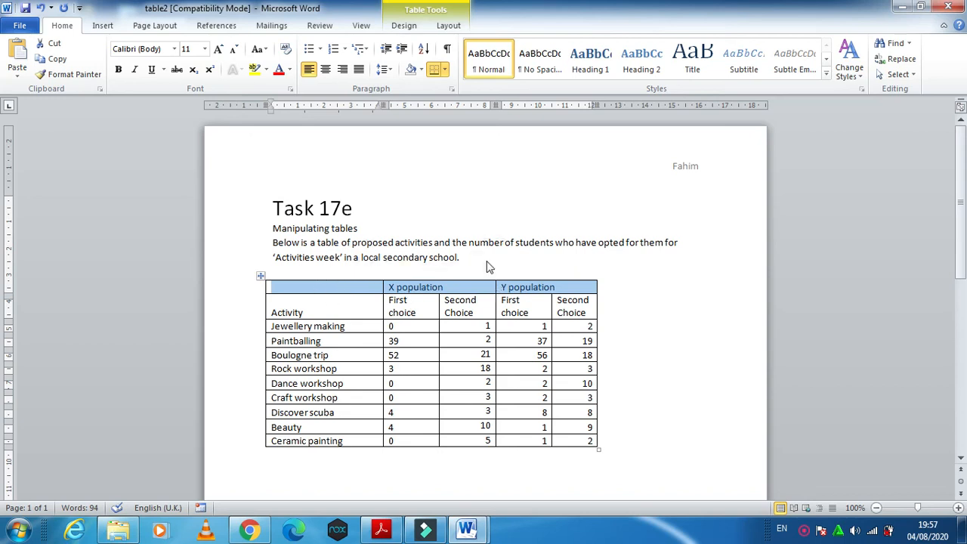
click(423, 69)
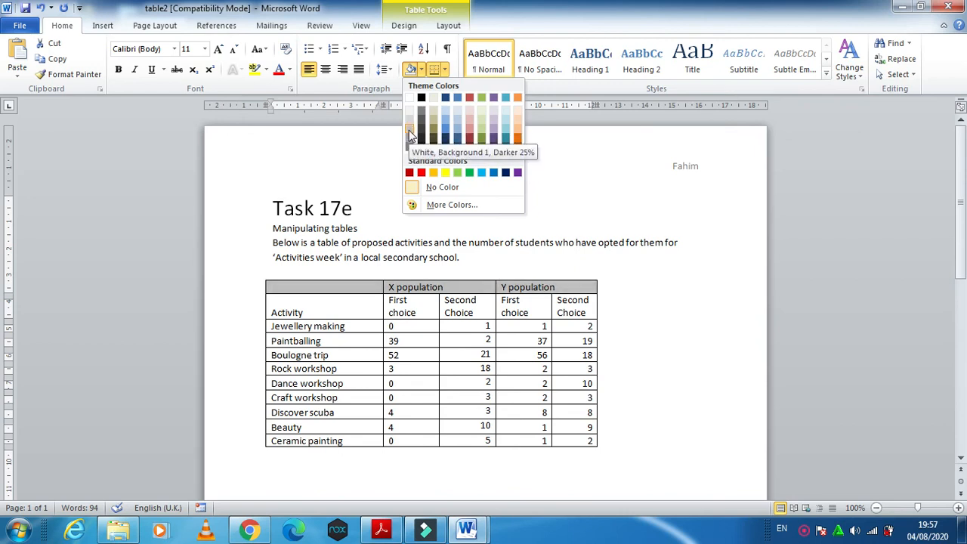
click(680, 299)
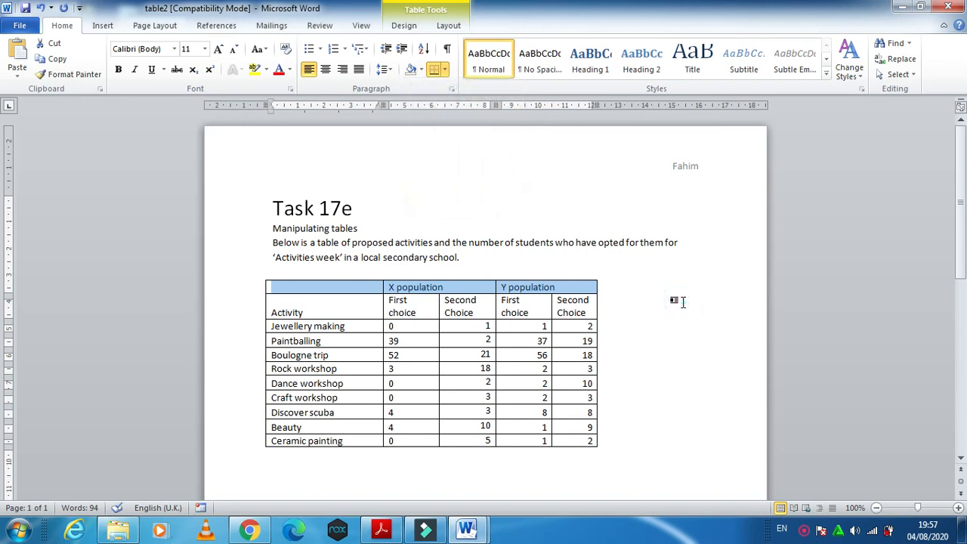